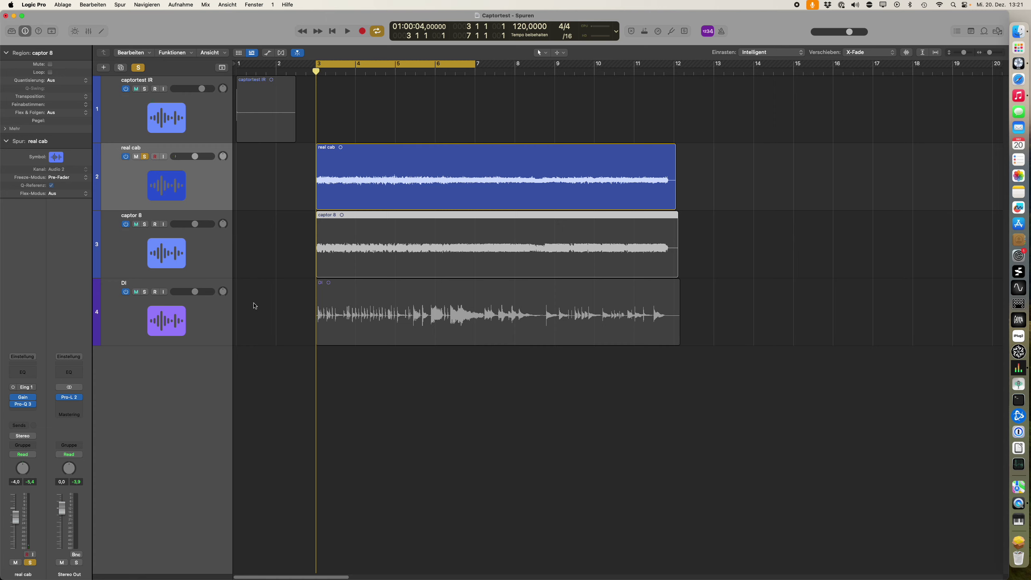
- With the real cab region selected, play the cycle and A/B the solo between real cab and captor 8
{"action": "left_click", "coordinate": [199, 190]}
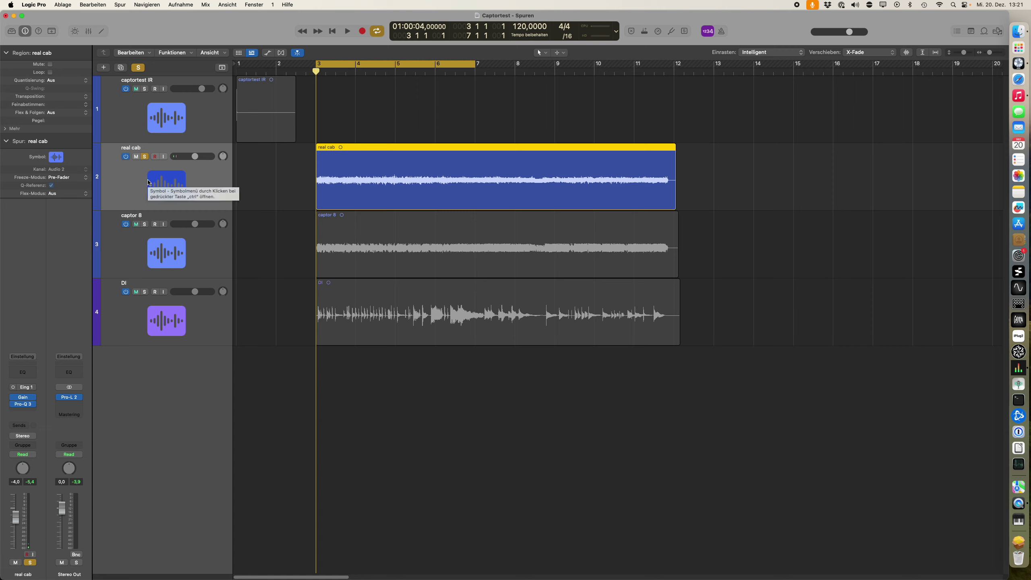
{"action": "key", "text": "space"}
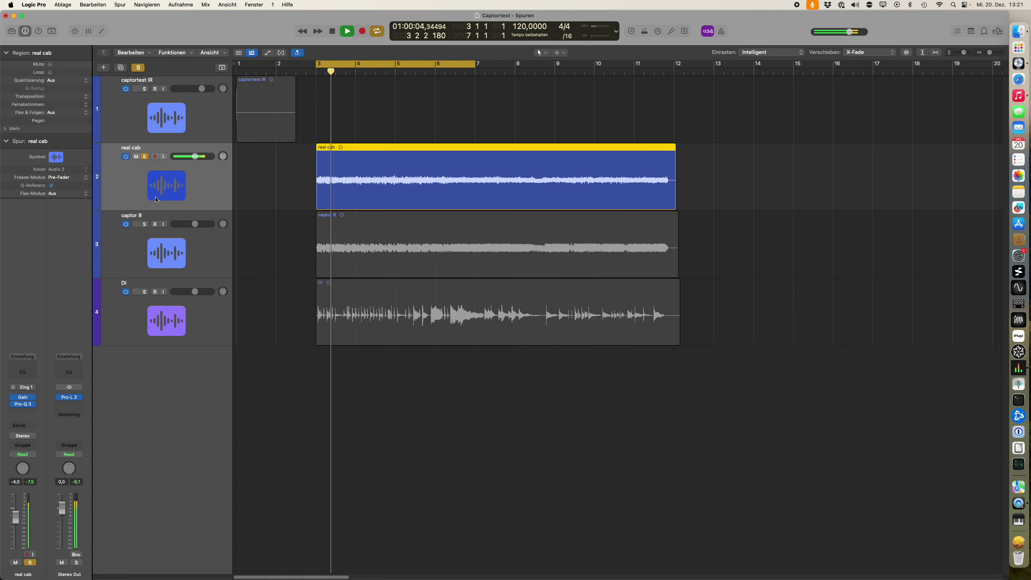
{"action": "left_click", "coordinate": [155, 219]}
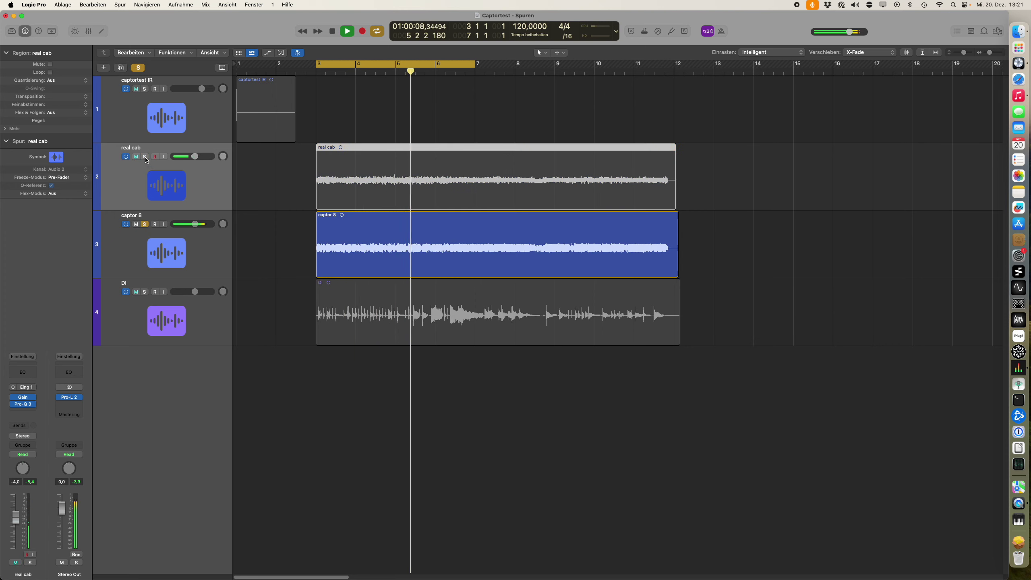
{"action": "left_click", "coordinate": [149, 172]}
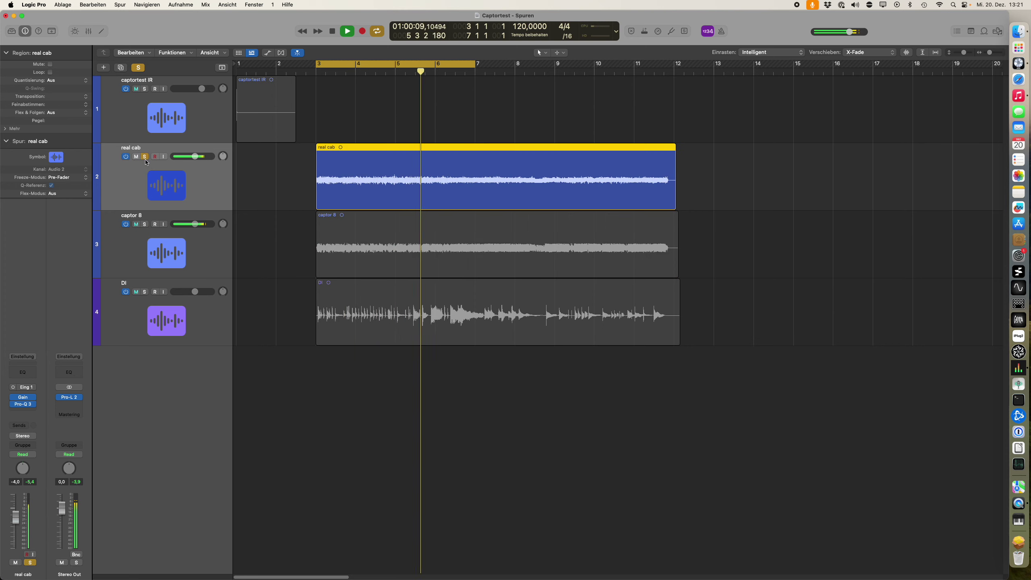
{"action": "left_click", "coordinate": [143, 230]}
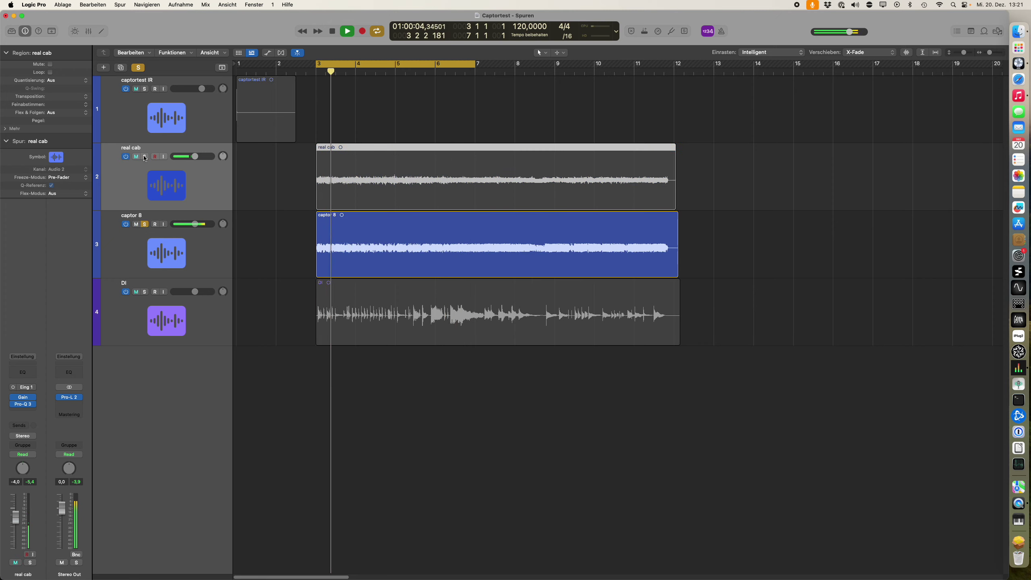
{"action": "left_click", "coordinate": [146, 192]}
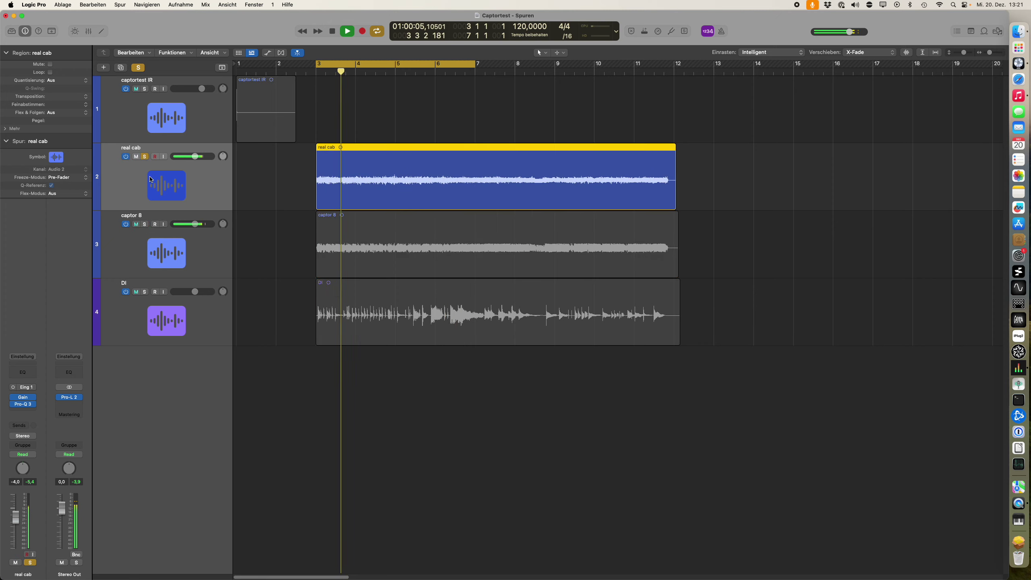
{"action": "left_click", "coordinate": [148, 228]}
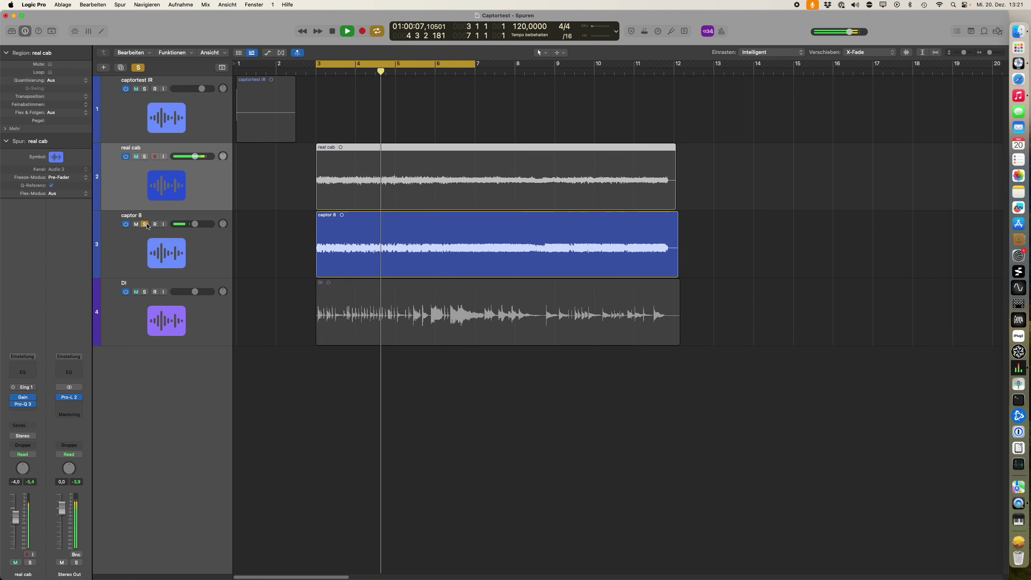
{"action": "left_click", "coordinate": [146, 162]}
{"action": "key", "text": "space"}
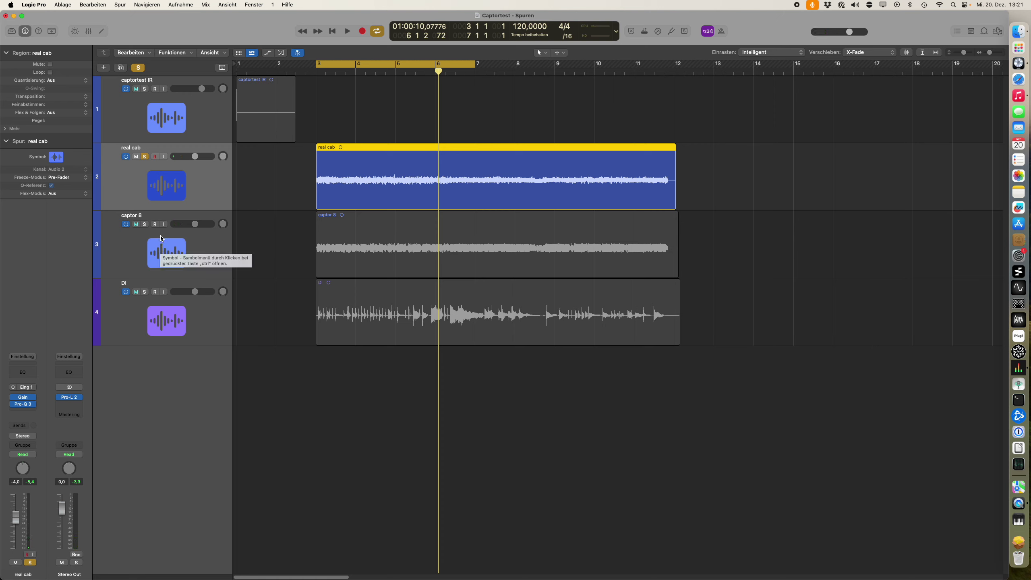
- Select the captor 8 track, then replay while alternating the solo between captor 8 and real cab
{"action": "left_click", "coordinate": [162, 240]}
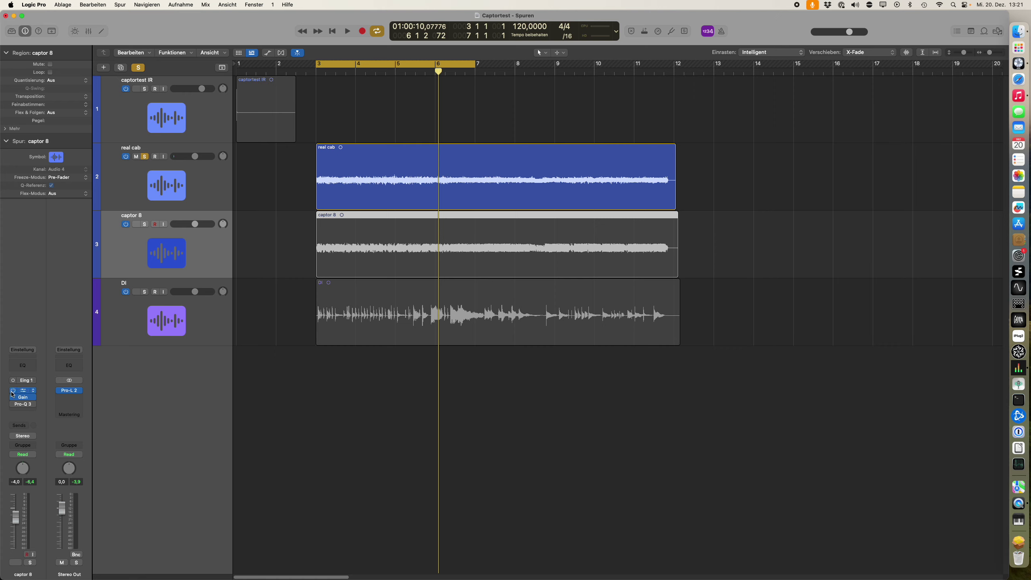
{"action": "mouse_move", "coordinate": [11, 406]}
{"action": "key", "text": "space"}
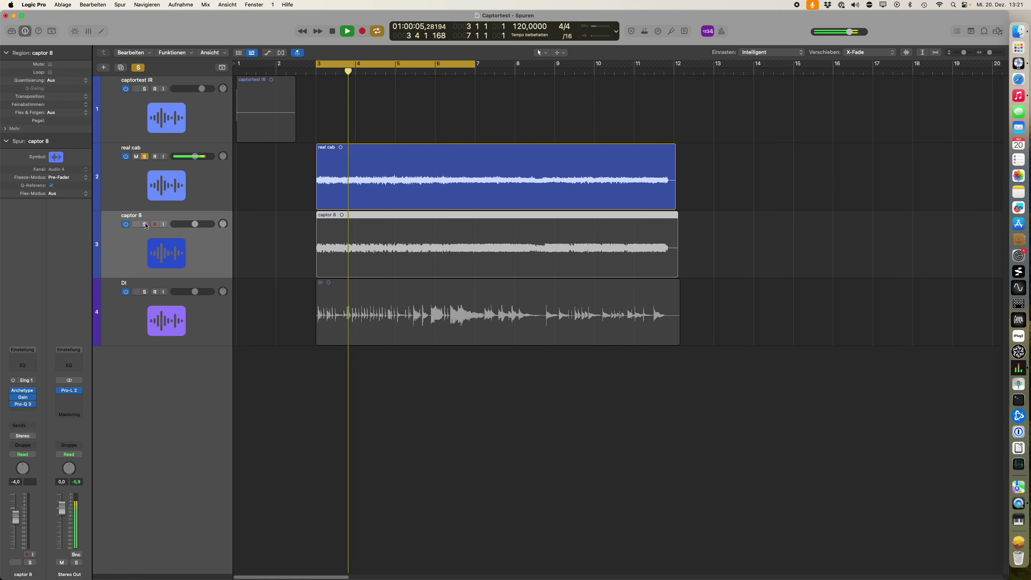
{"action": "left_click", "coordinate": [145, 224], "text": "alt"}
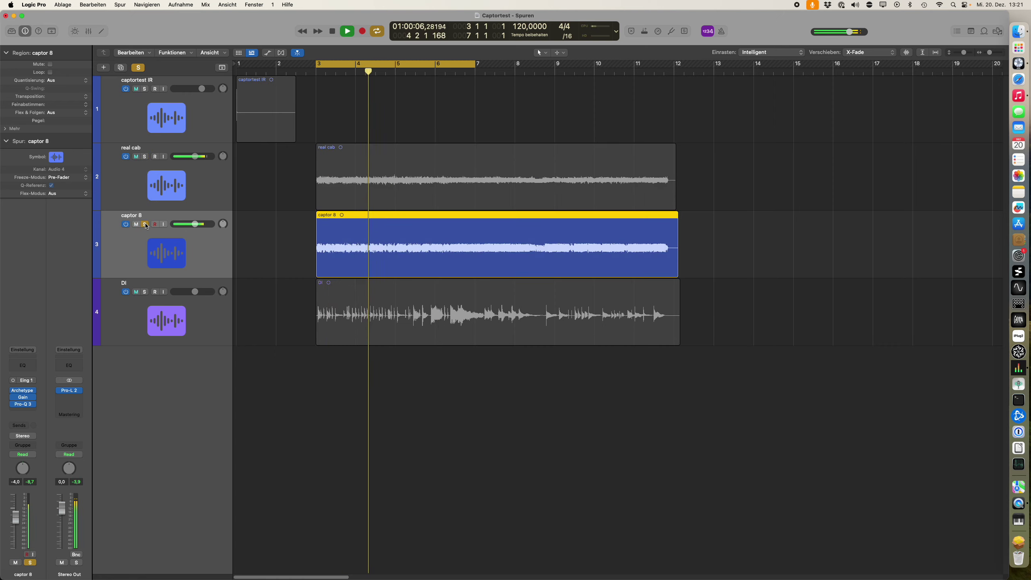
{"action": "left_click", "coordinate": [146, 157], "text": "alt"}
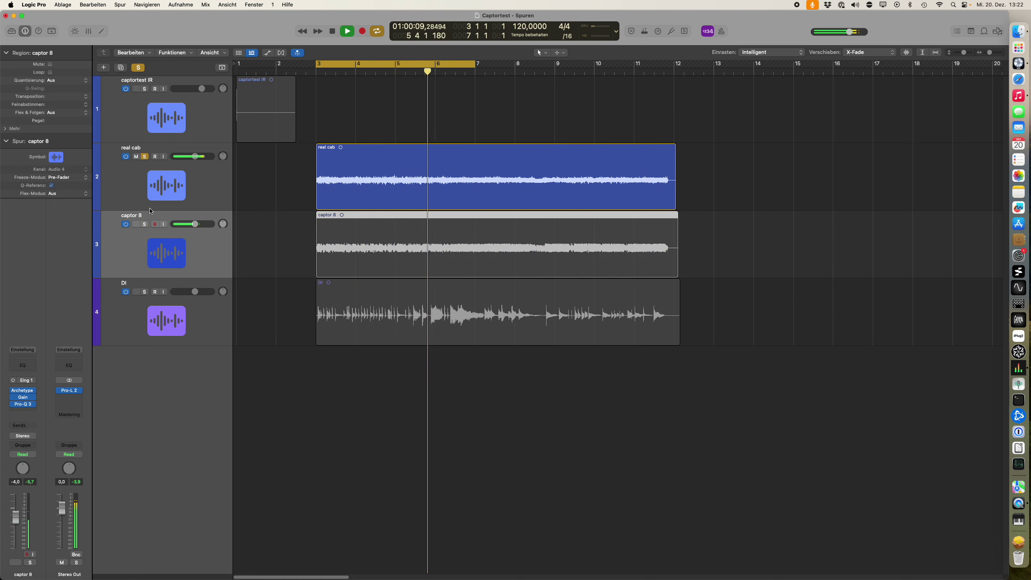
{"action": "left_click", "coordinate": [145, 224], "text": "alt"}
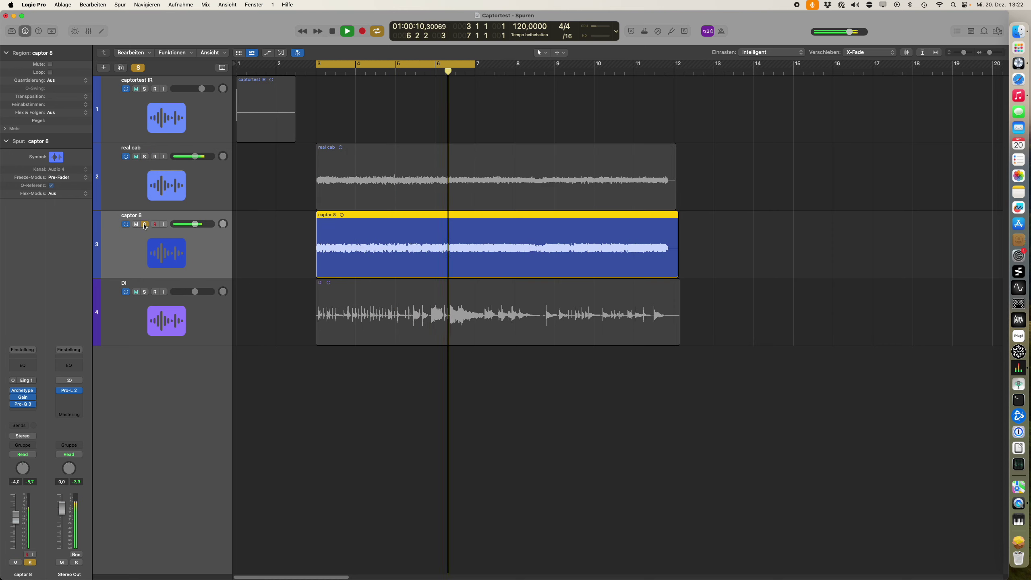
{"action": "left_click", "coordinate": [145, 157], "text": "alt"}
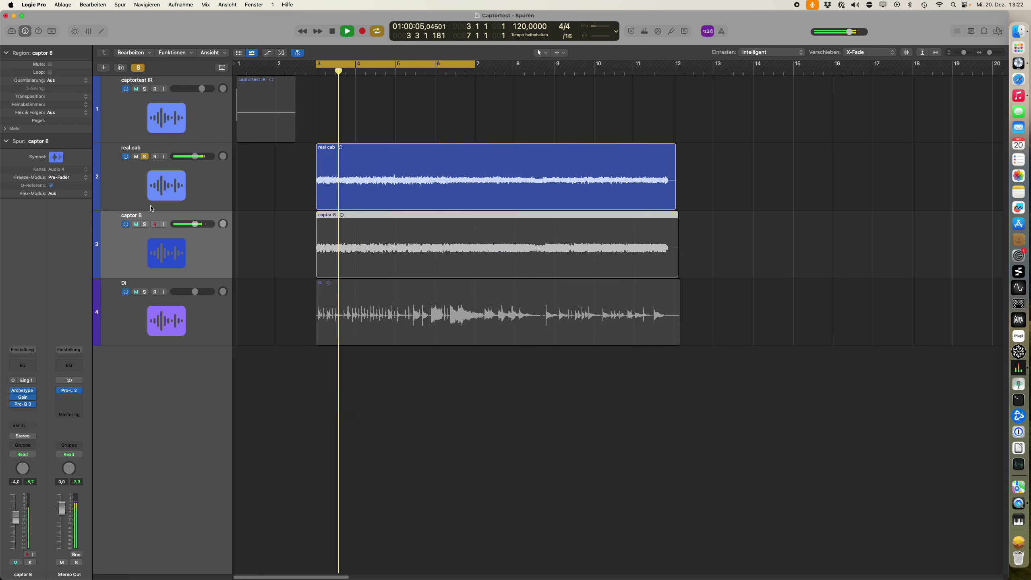
{"action": "left_click", "coordinate": [145, 225], "text": "alt"}
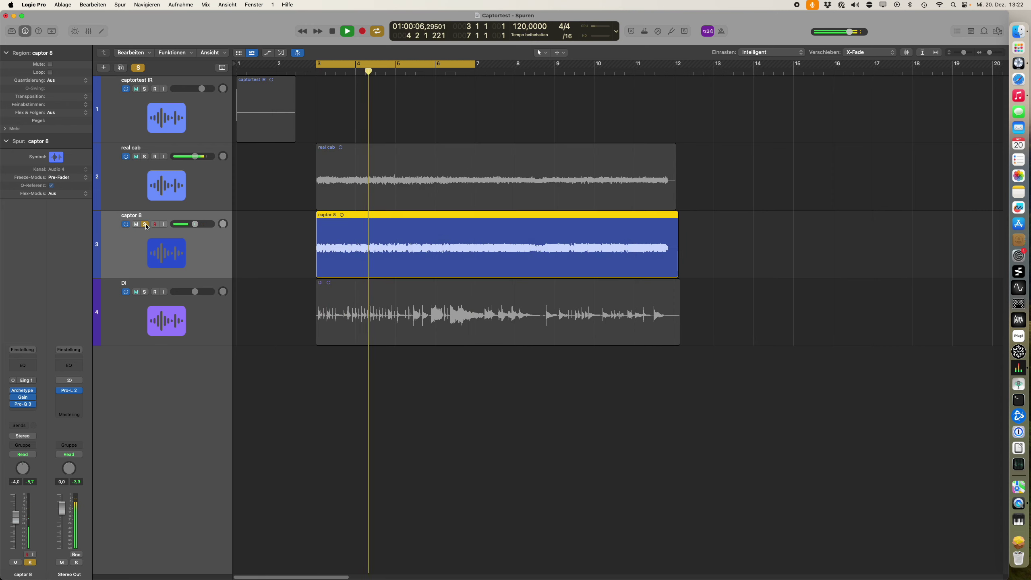
{"action": "left_click", "coordinate": [146, 157], "text": "alt"}
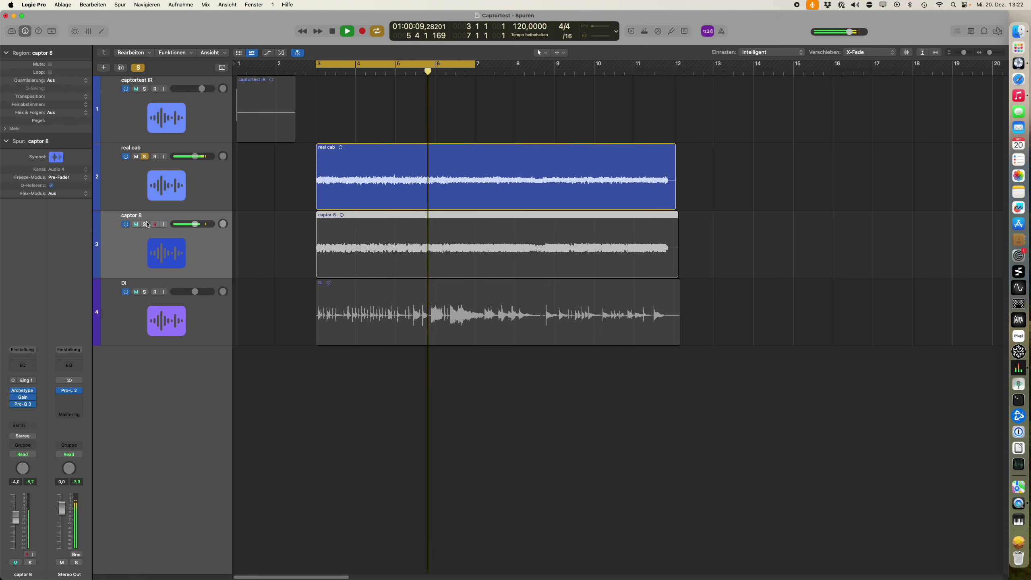
{"action": "key", "text": "space"}
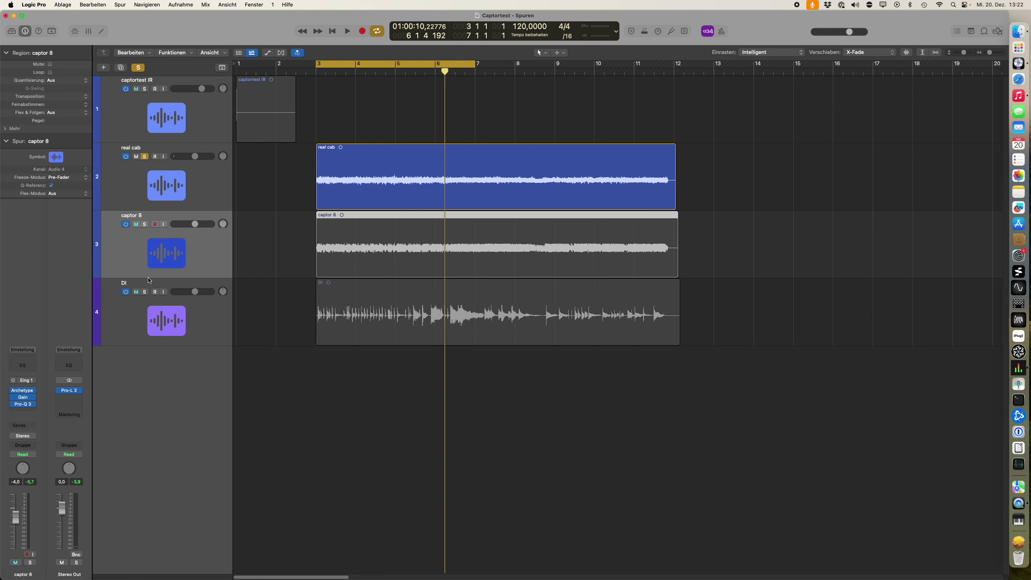
- Open captor 8's Pro-Q 3, move its window, and inspect the 110 Hz, 350 Hz and 18000 Hz bands
{"action": "left_click", "coordinate": [26, 404]}
{"action": "left_click_drag", "start_coordinate": [590, 140], "coordinate": [549, 98]}
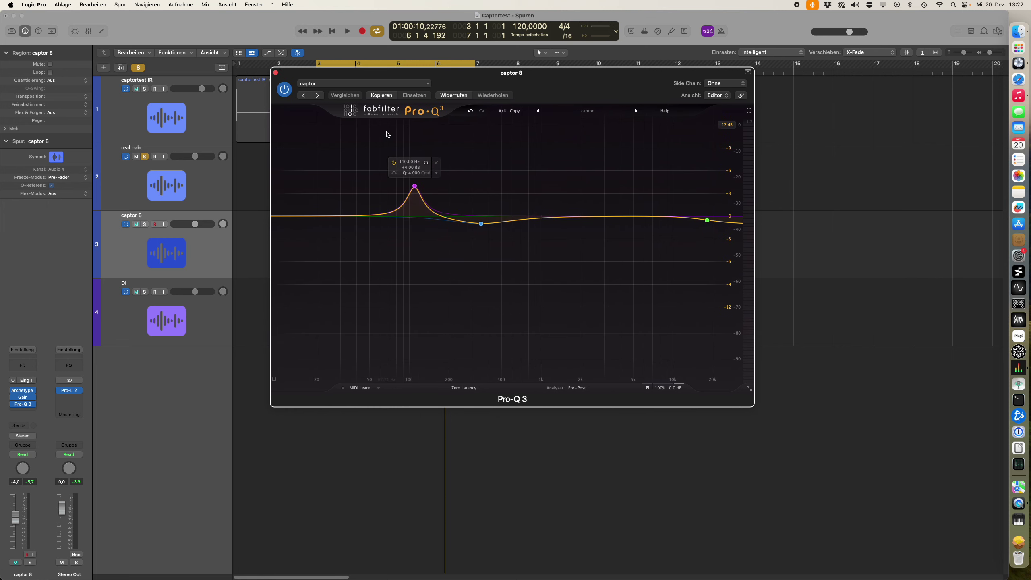
{"action": "mouse_move", "coordinate": [415, 182]}
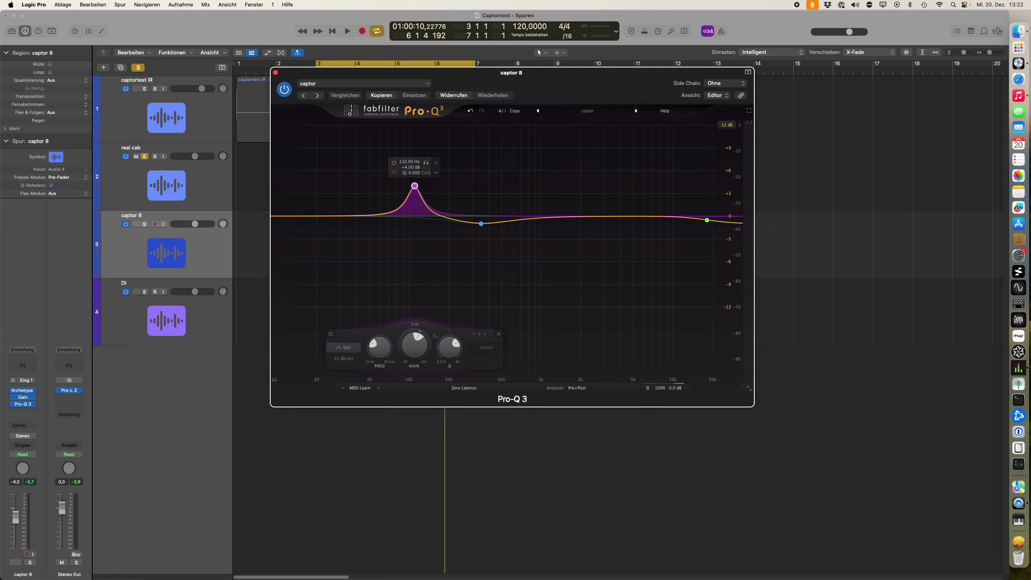
{"action": "mouse_move", "coordinate": [480, 223]}
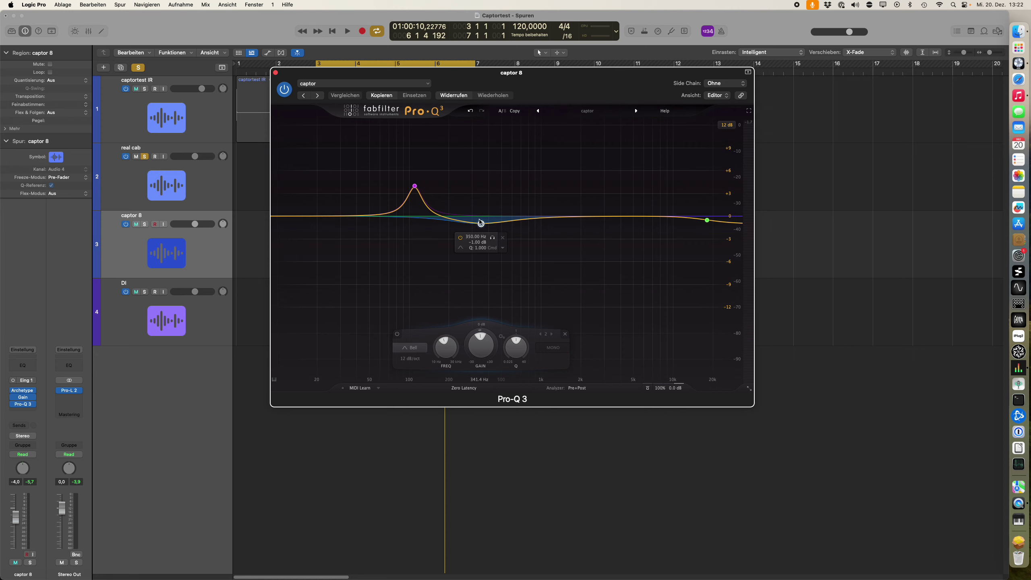
{"action": "mouse_move", "coordinate": [703, 216]}
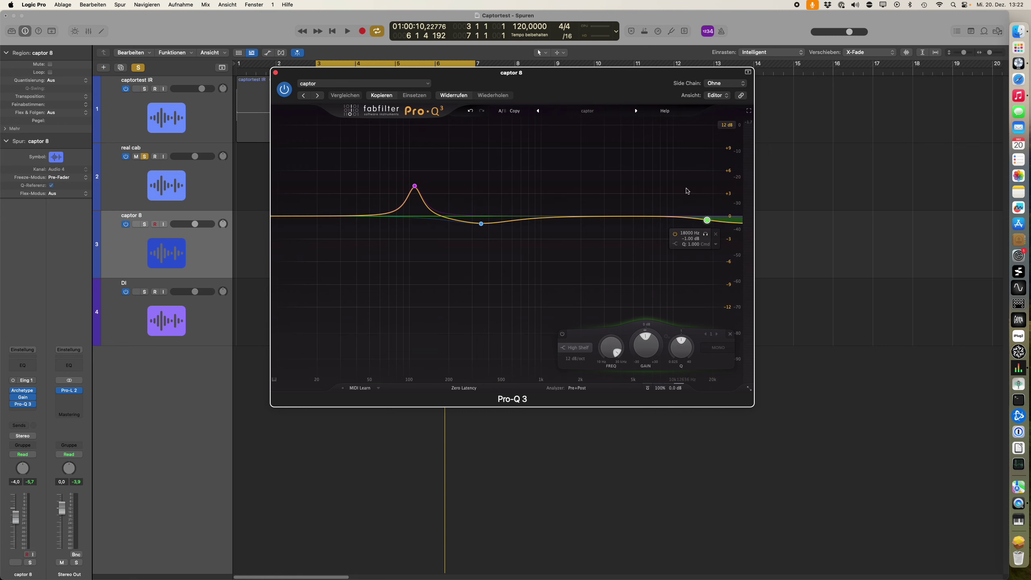
- Shift the EQ window right and, during playback, overlay the real cab spectrum in the analyzer
{"action": "left_click", "coordinate": [192, 183]}
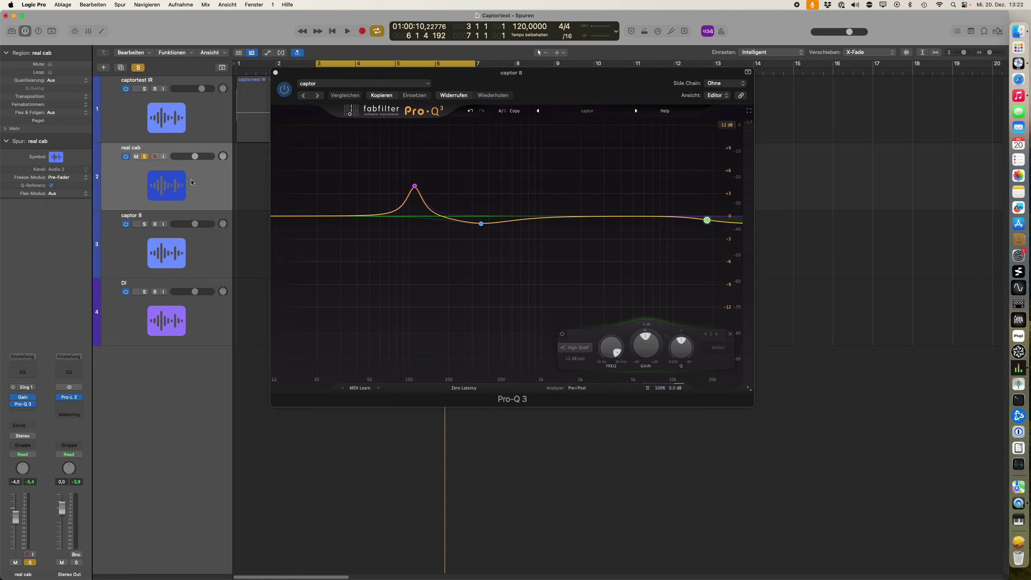
{"action": "left_click_drag", "start_coordinate": [399, 74], "coordinate": [476, 77]}
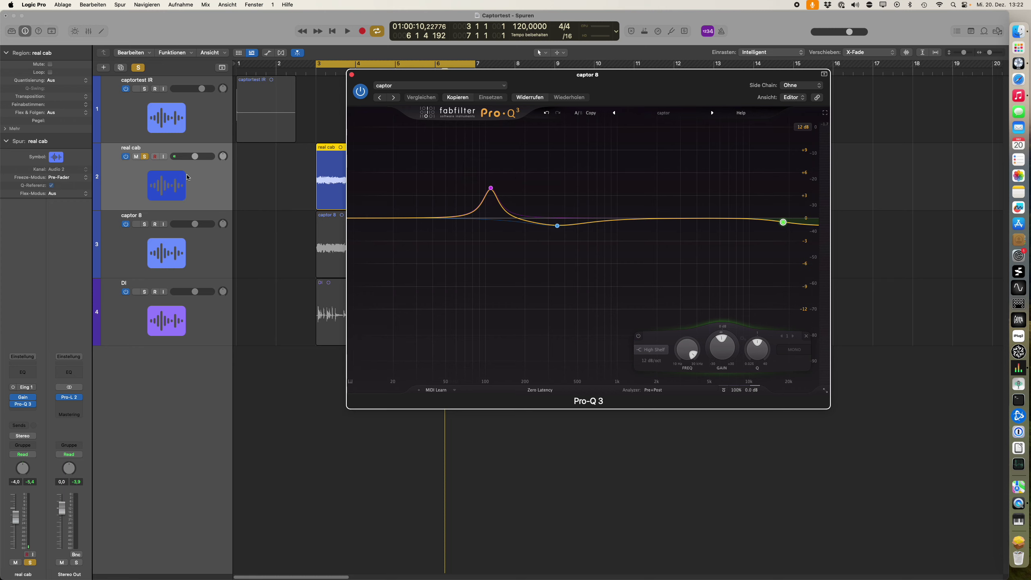
{"action": "key", "text": "space"}
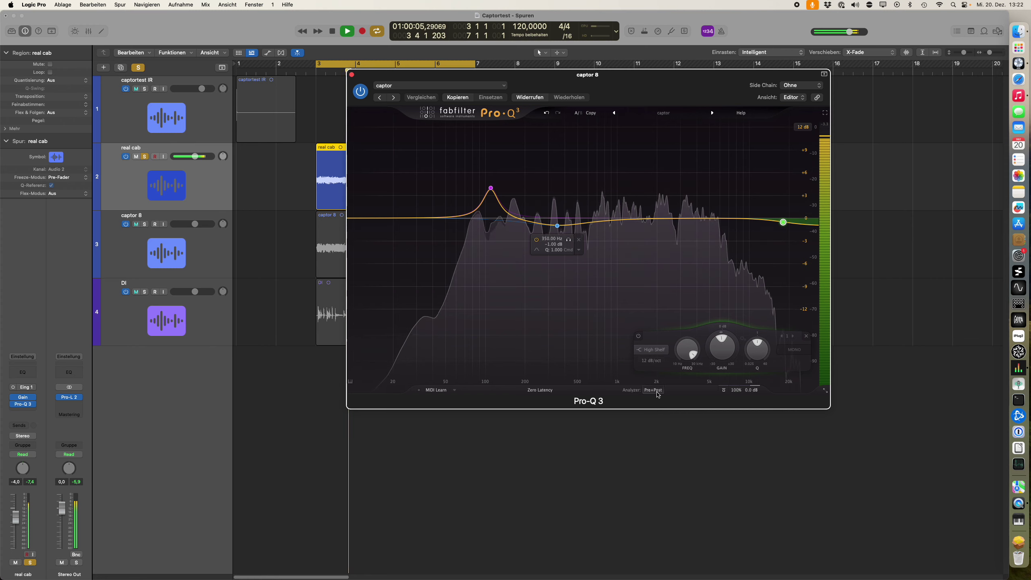
{"action": "left_click", "coordinate": [652, 390]}
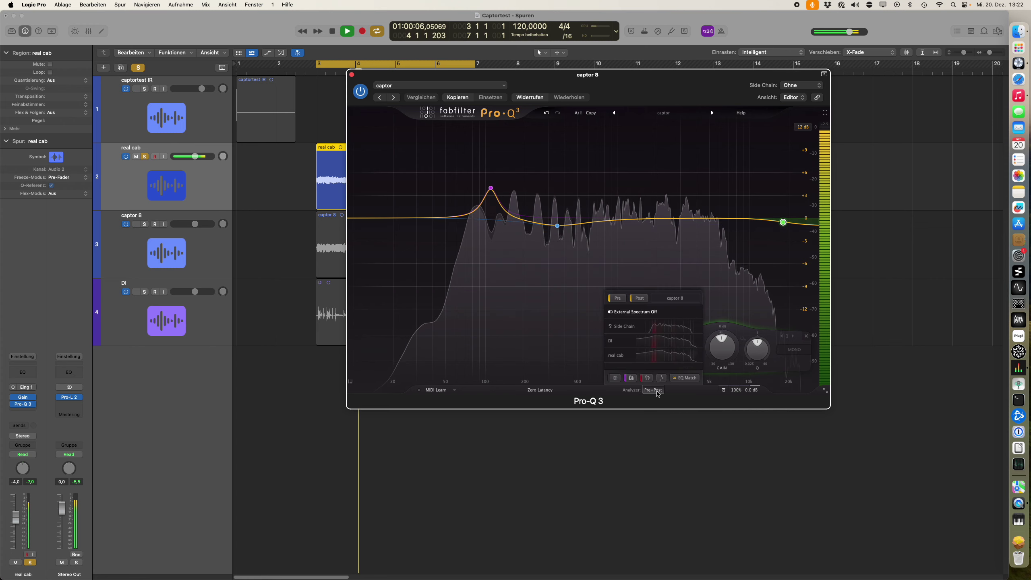
{"action": "left_click", "coordinate": [633, 355]}
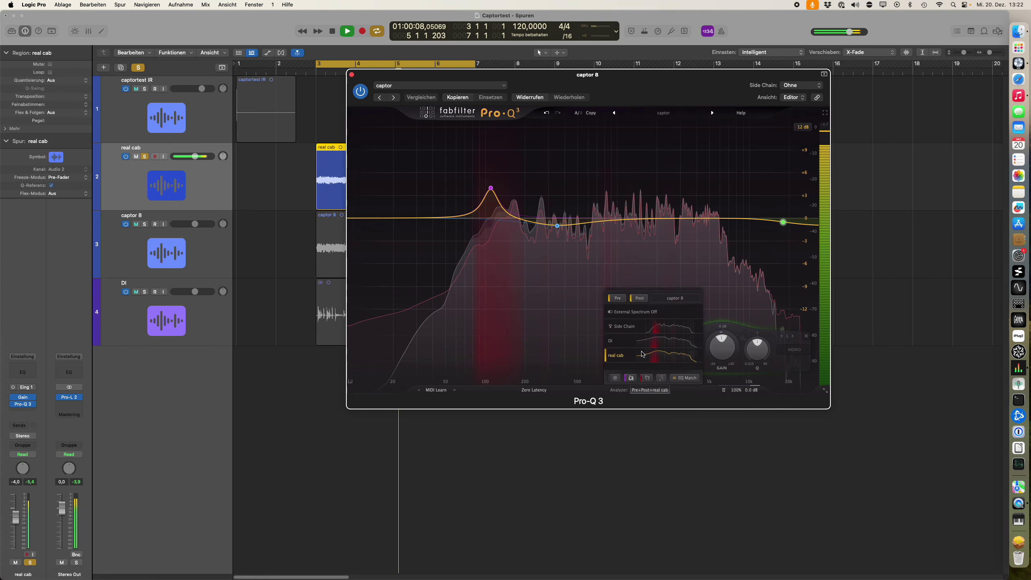
- Hide the pre-EQ spectrum and set the graph's display range to 3 dB
{"action": "left_click", "coordinate": [651, 390]}
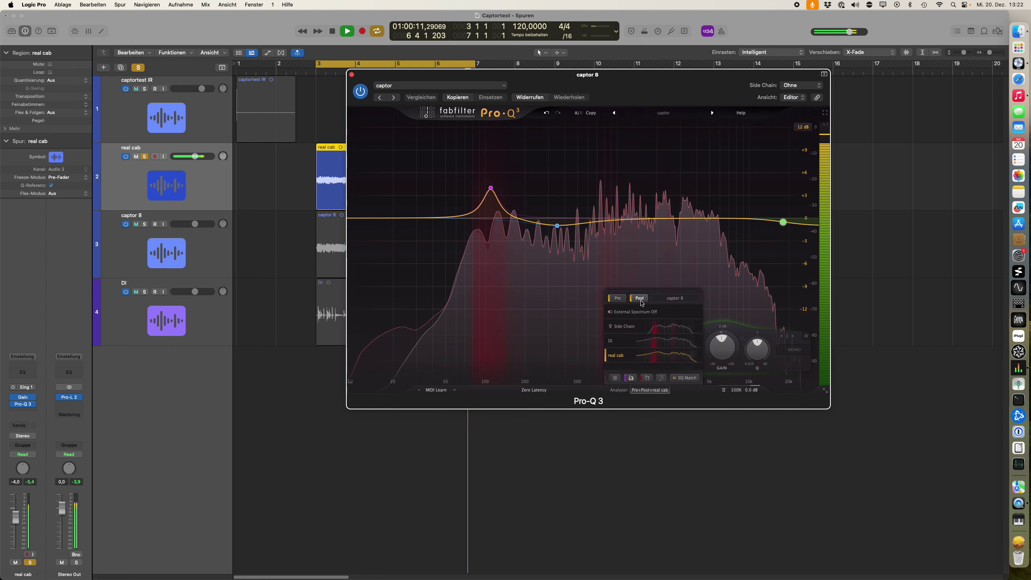
{"action": "left_click", "coordinate": [617, 298]}
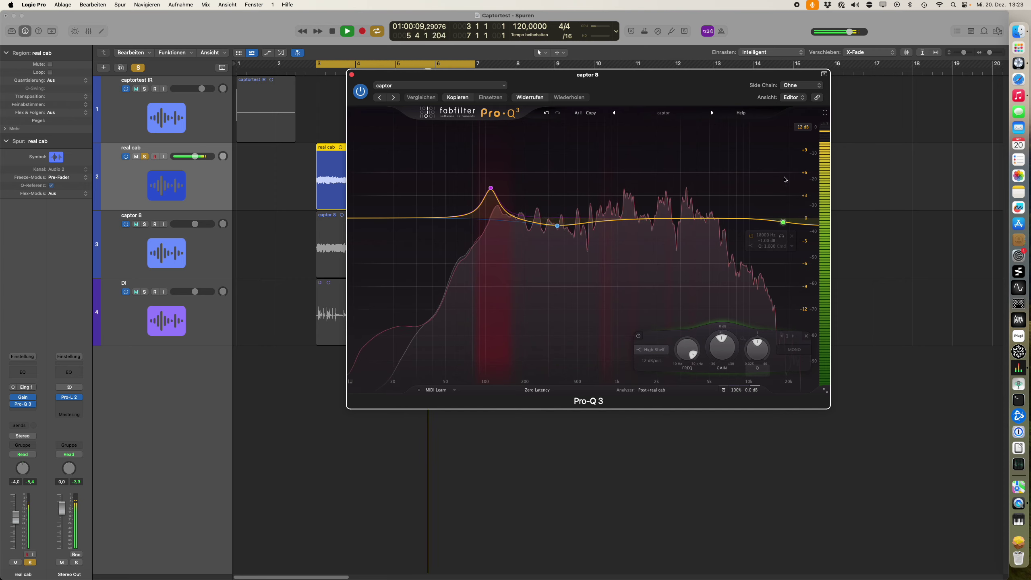
{"action": "left_click", "coordinate": [802, 127]}
{"action": "left_click", "coordinate": [809, 140]}
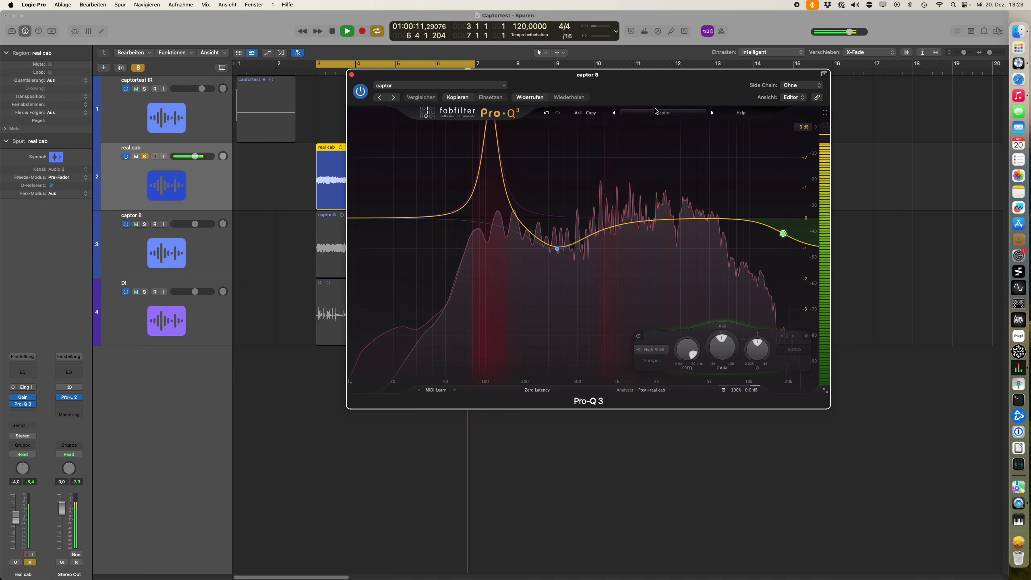
- Stop playback and reposition the captor 8 Pro-Q 3 window
{"action": "key", "text": "space"}
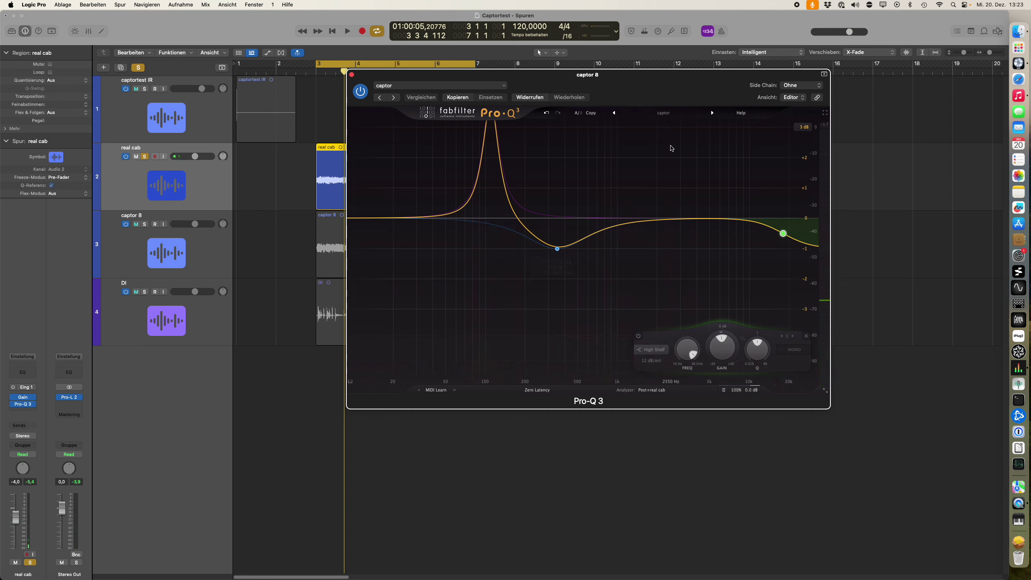
{"action": "left_click_drag", "start_coordinate": [661, 77], "coordinate": [677, 70]}
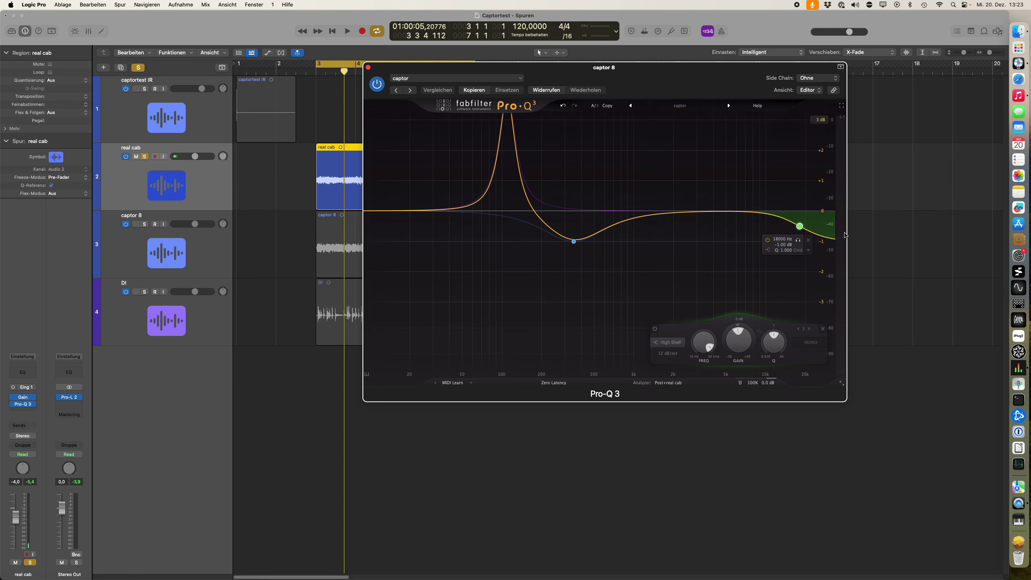
{"action": "left_click_drag", "start_coordinate": [733, 80], "coordinate": [729, 81]}
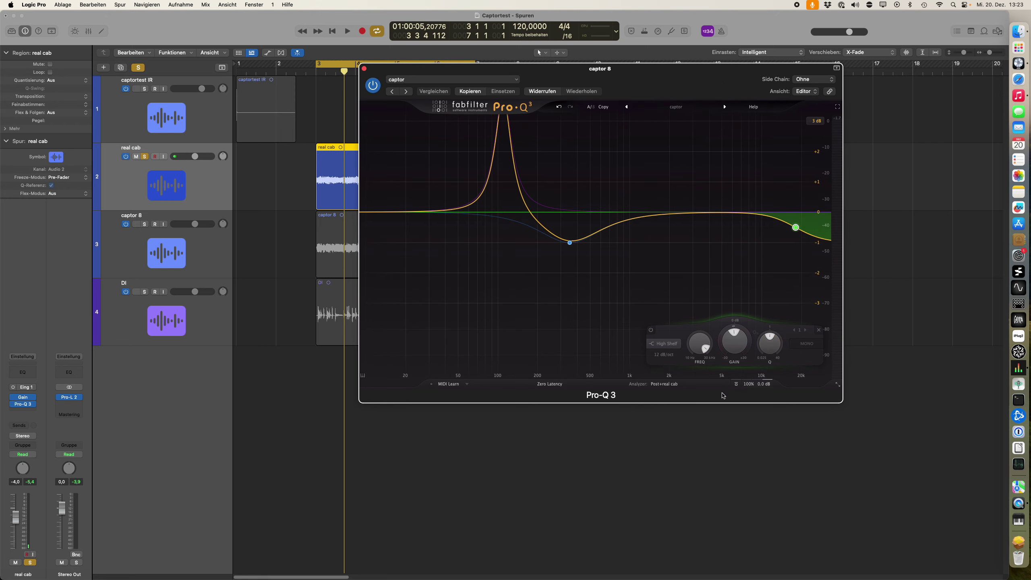
{"action": "left_click_drag", "start_coordinate": [666, 78], "coordinate": [674, 108]}
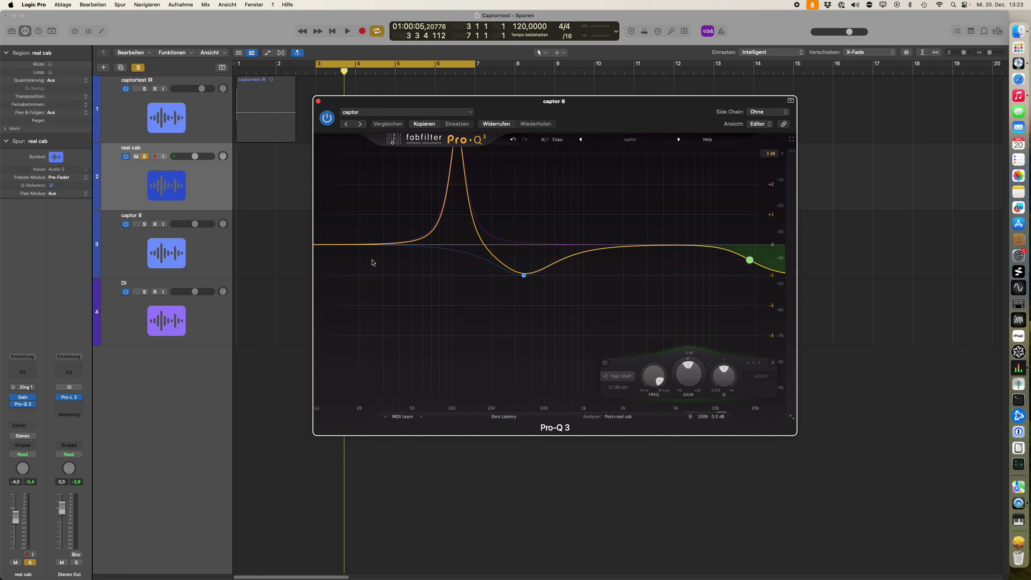
- Return the Pro-Q 3 graph to a 12 dB range and compare solos, leaving captor 8 soloed
{"action": "left_click", "coordinate": [770, 153]}
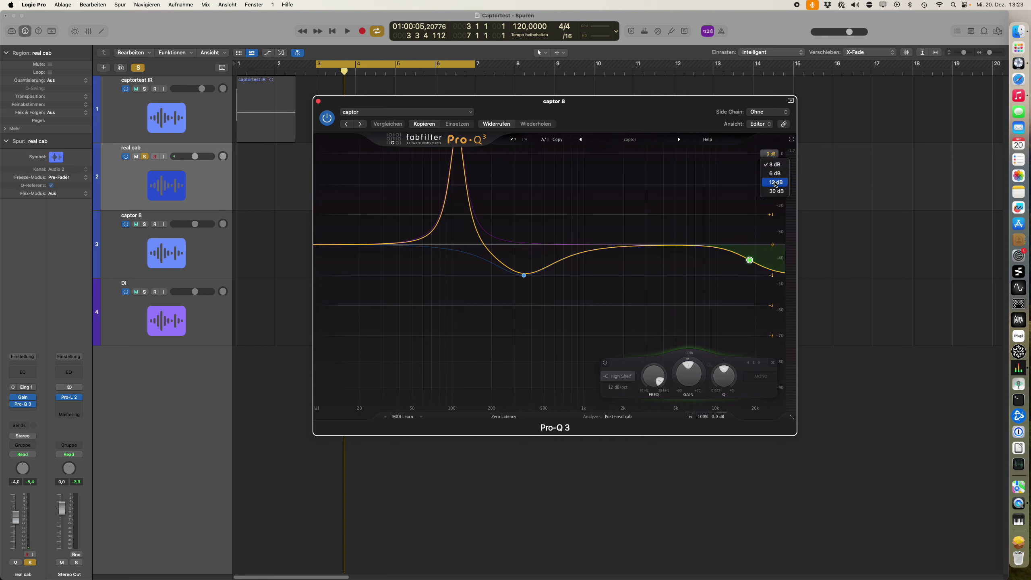
{"action": "left_click", "coordinate": [776, 182]}
{"action": "key", "text": "space"}
{"action": "left_click", "coordinate": [145, 224]}
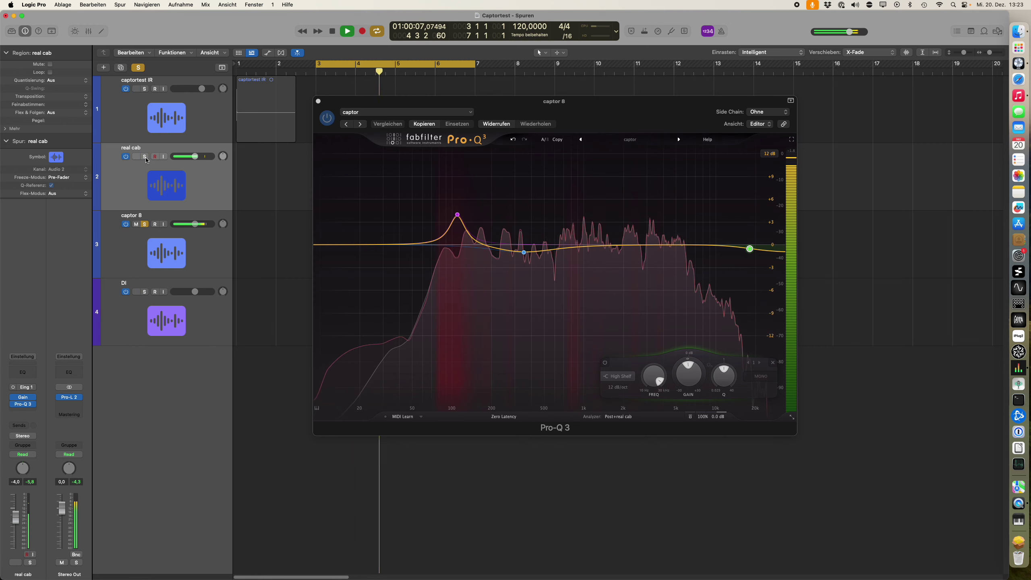
{"action": "left_click", "coordinate": [147, 224]}
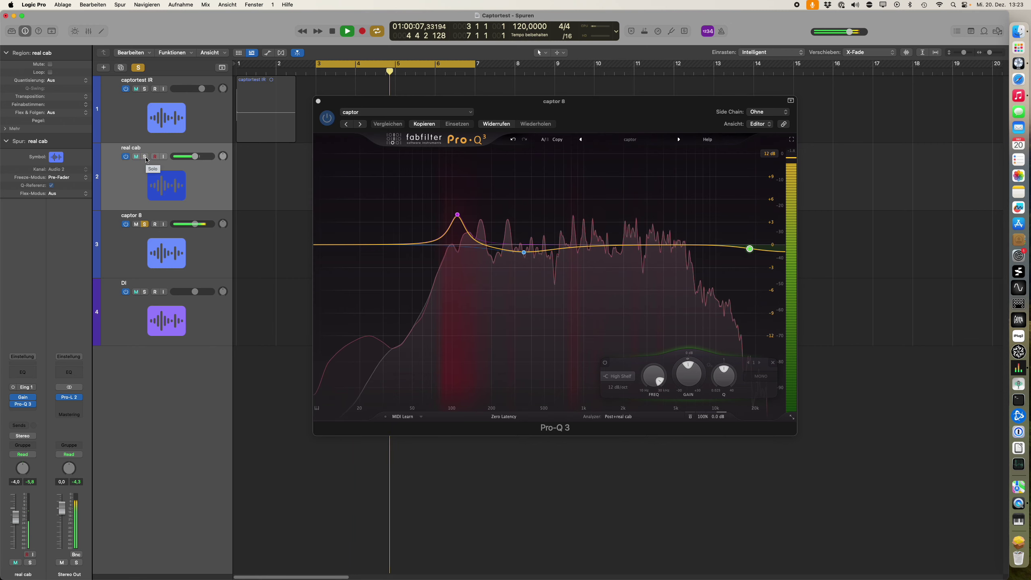
{"action": "left_click", "coordinate": [144, 224]}
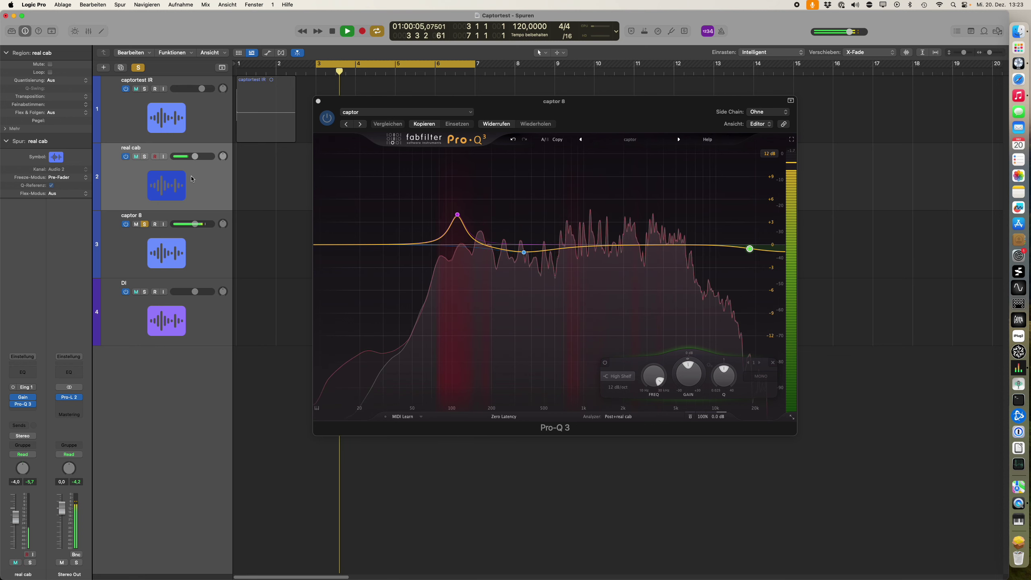
{"action": "key", "text": "space"}
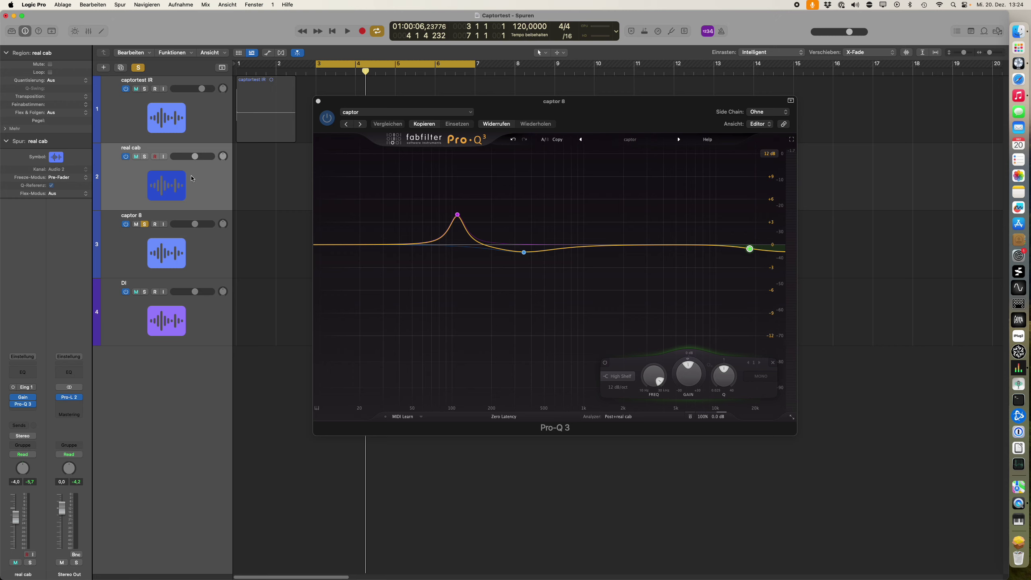
{"action": "mouse_move", "coordinate": [585, 108]}
{"action": "left_mouse_down"}
{"action": "mouse_move", "coordinate": [525, 69]}
{"action": "mouse_move", "coordinate": [573, 121]}
{"action": "left_mouse_up"}
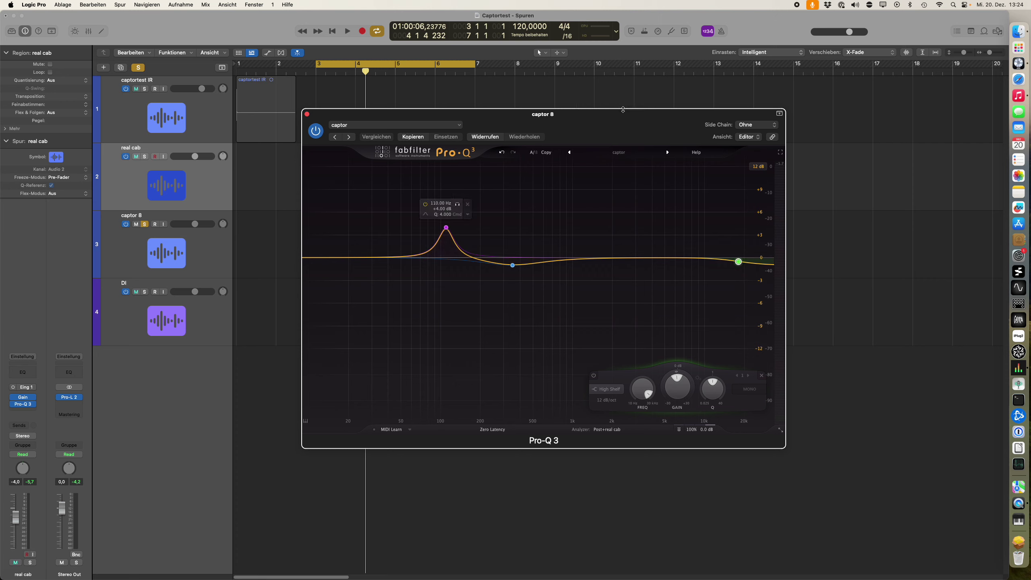
{"action": "left_click_drag", "start_coordinate": [608, 135], "coordinate": [595, 96]}
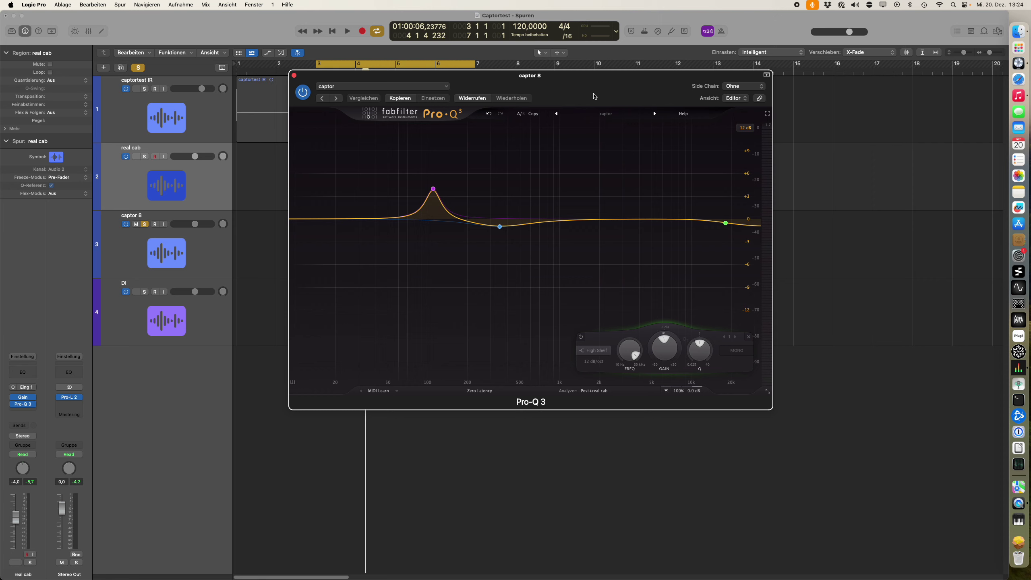
{"action": "mouse_move", "coordinate": [506, 233]}
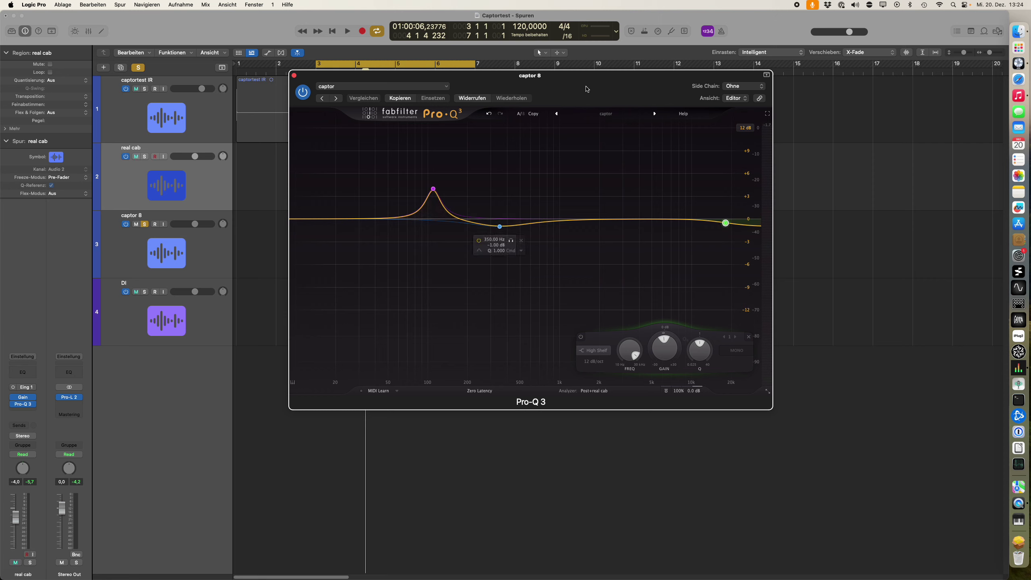
{"action": "left_click_drag", "start_coordinate": [585, 91], "coordinate": [591, 75]}
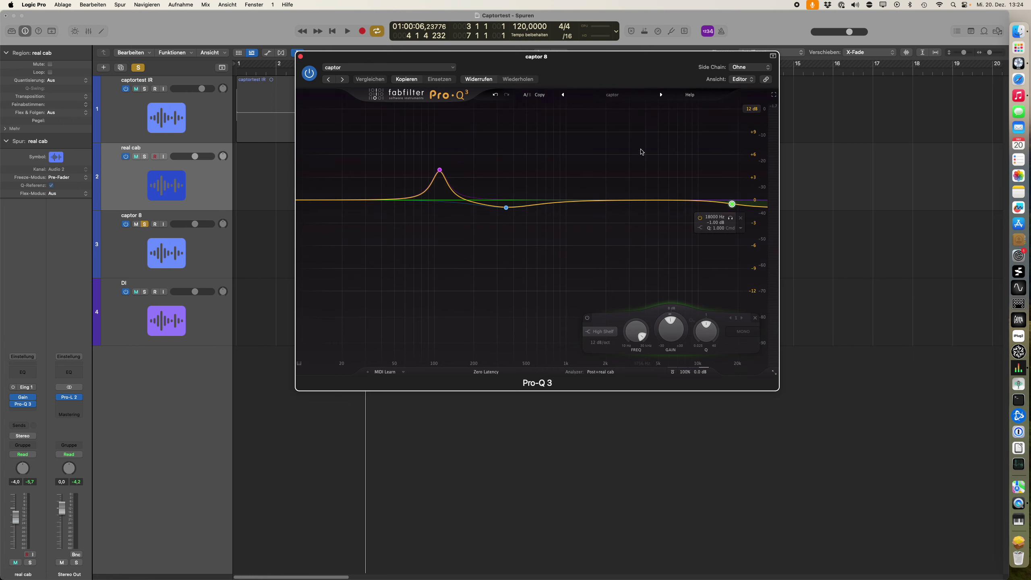
{"action": "left_click_drag", "start_coordinate": [662, 57], "coordinate": [600, 77]}
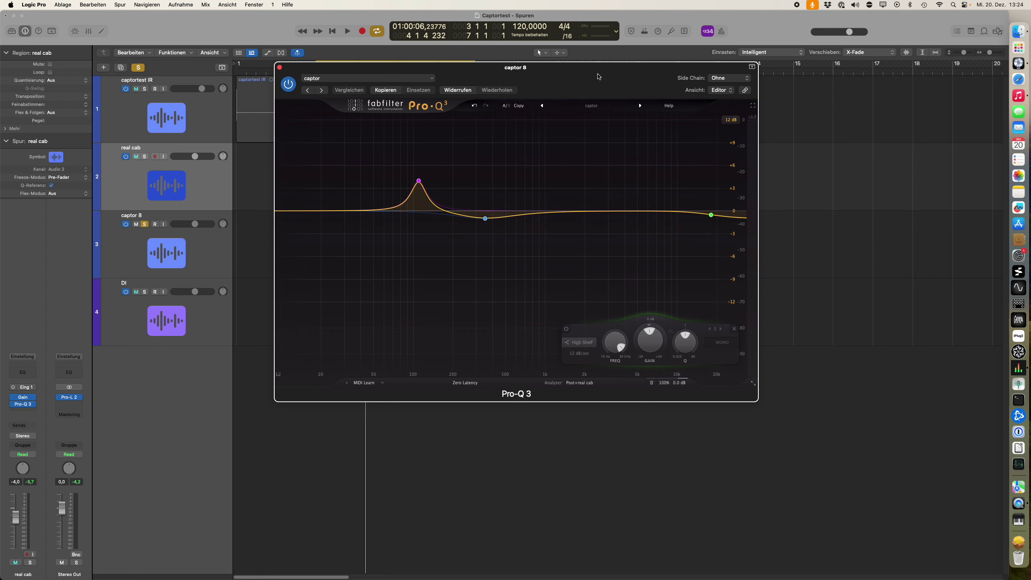
{"action": "left_click_drag", "start_coordinate": [599, 77], "coordinate": [656, 131]}
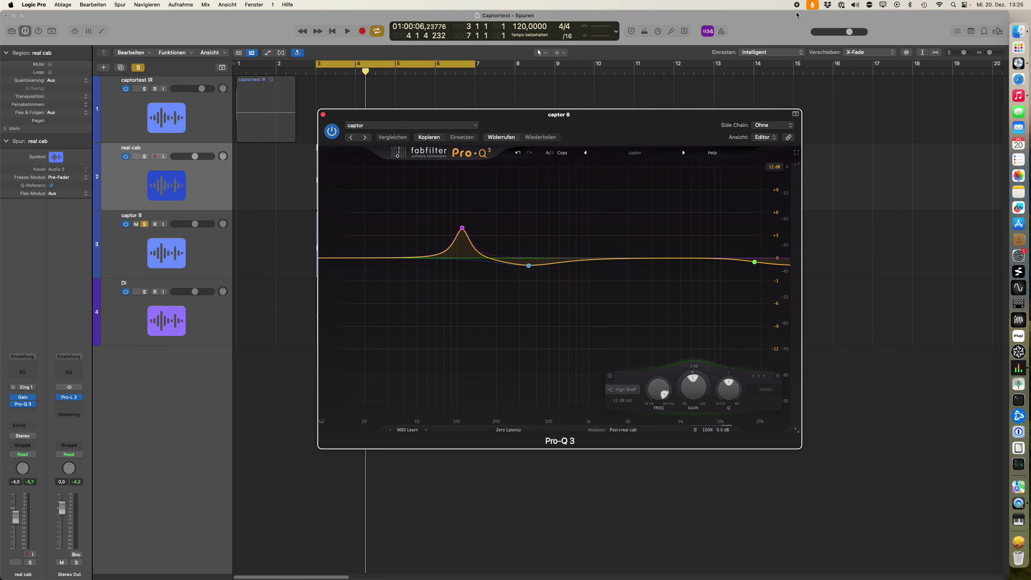